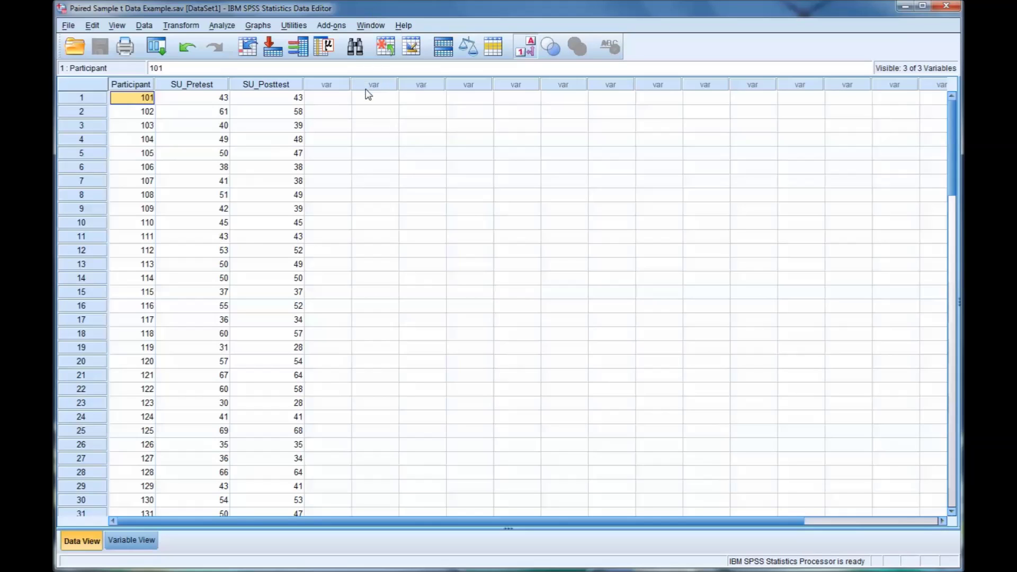
- Widen the Participant column, then look over the SU_Pretest and SU_Posttest score columns
click(130, 86)
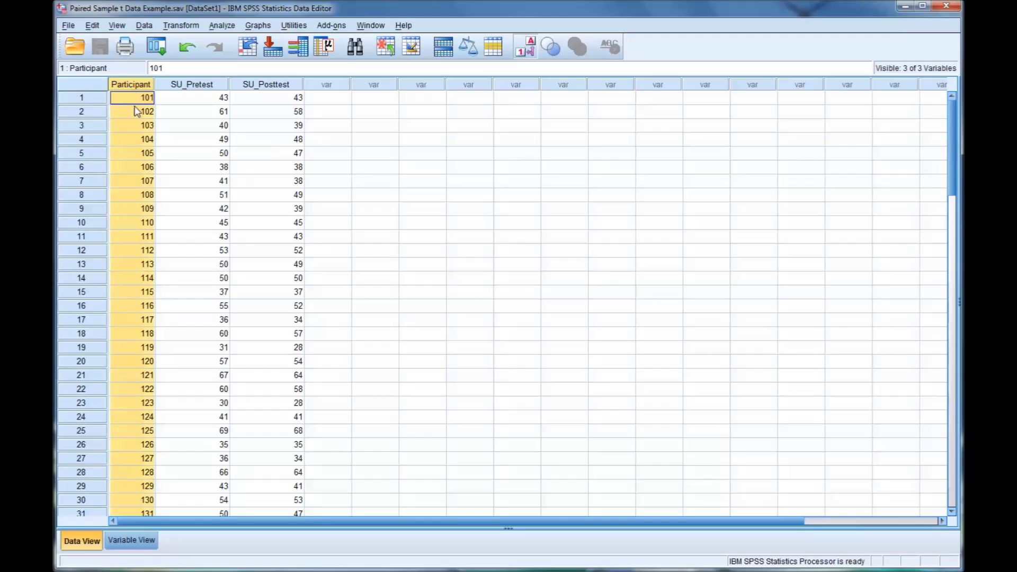
click(130, 155)
drag(156, 86, 167, 86)
click(210, 88)
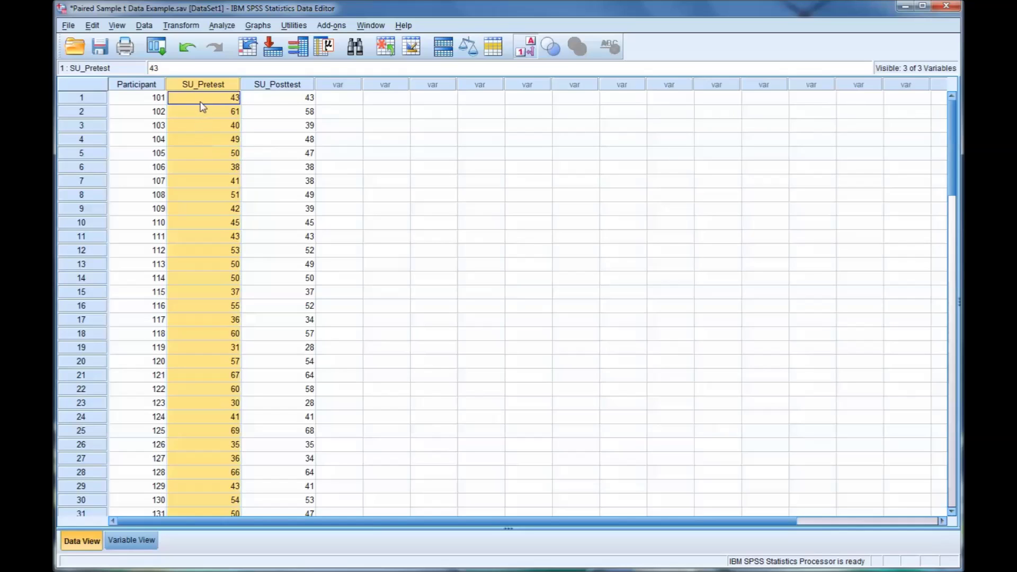
click(201, 101)
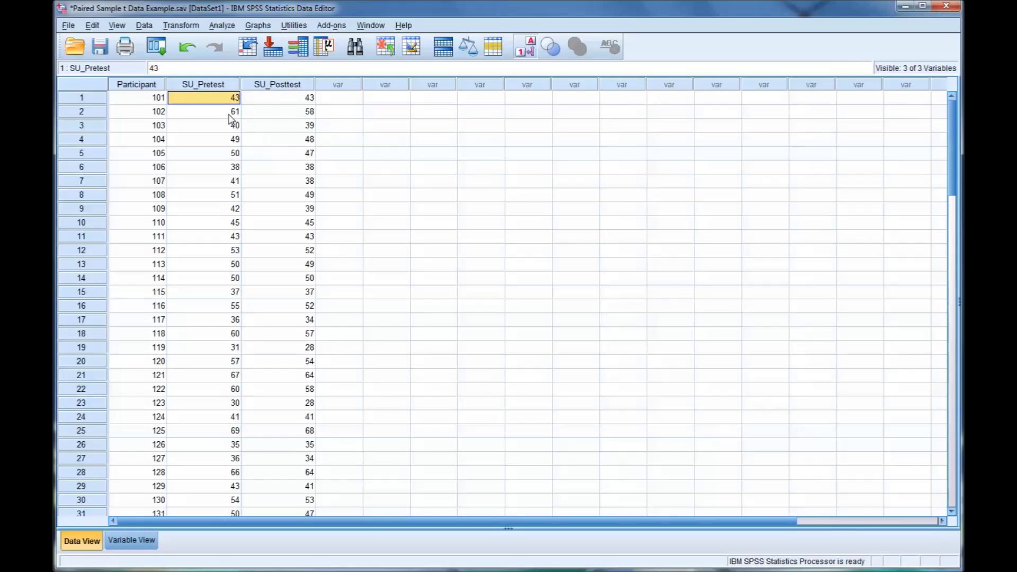
click(265, 86)
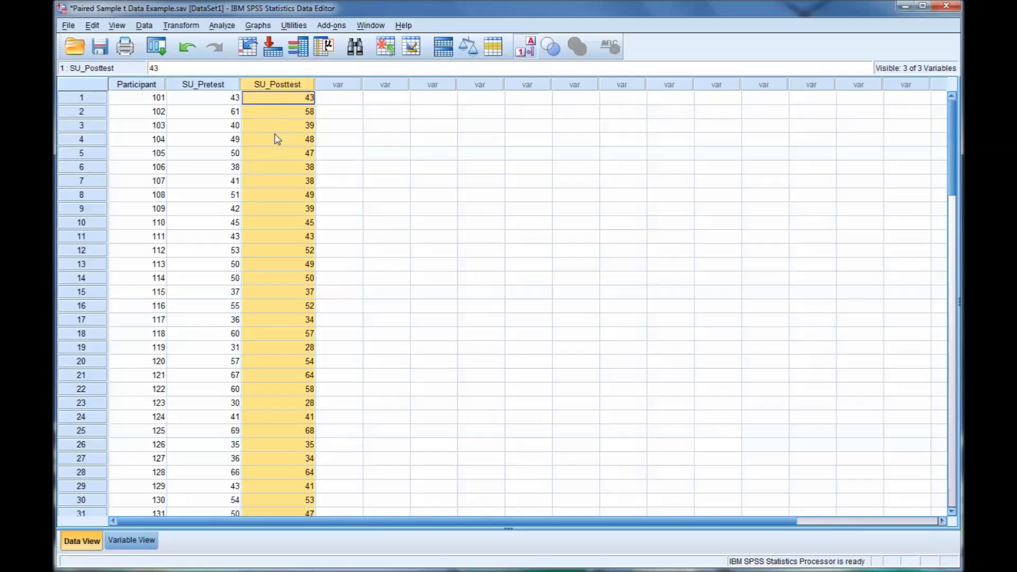
click(275, 98)
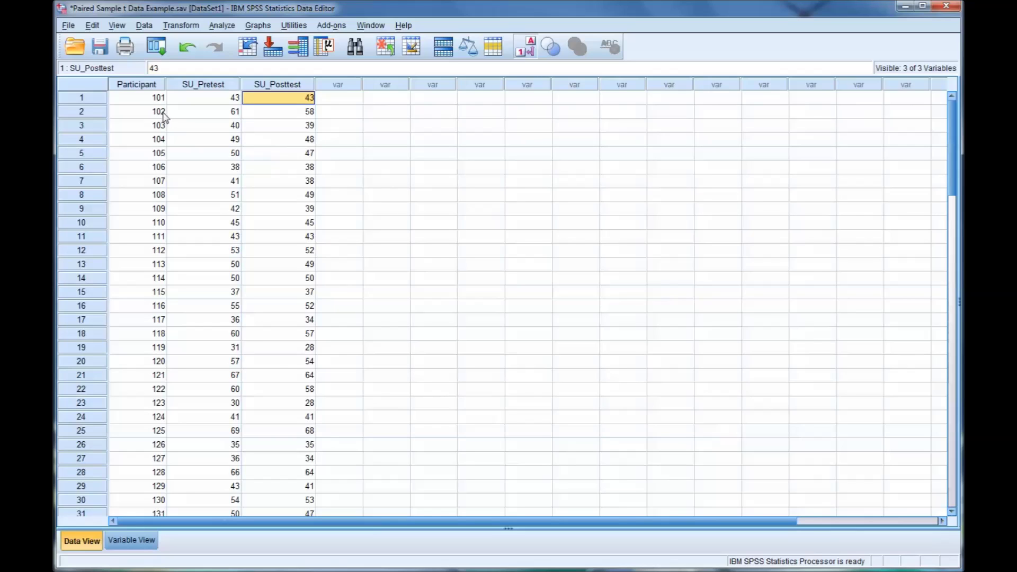
click(134, 102)
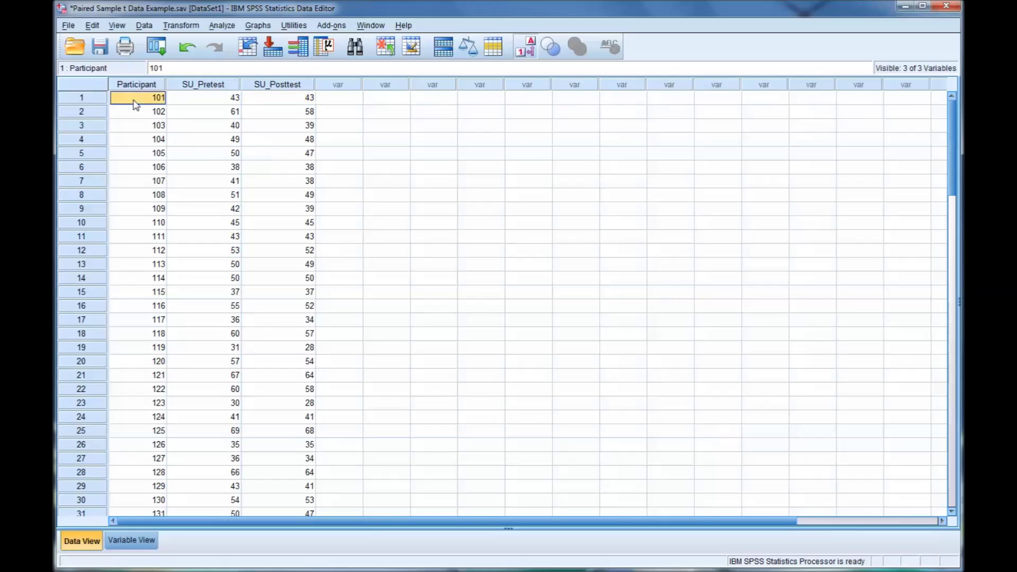
click(186, 105)
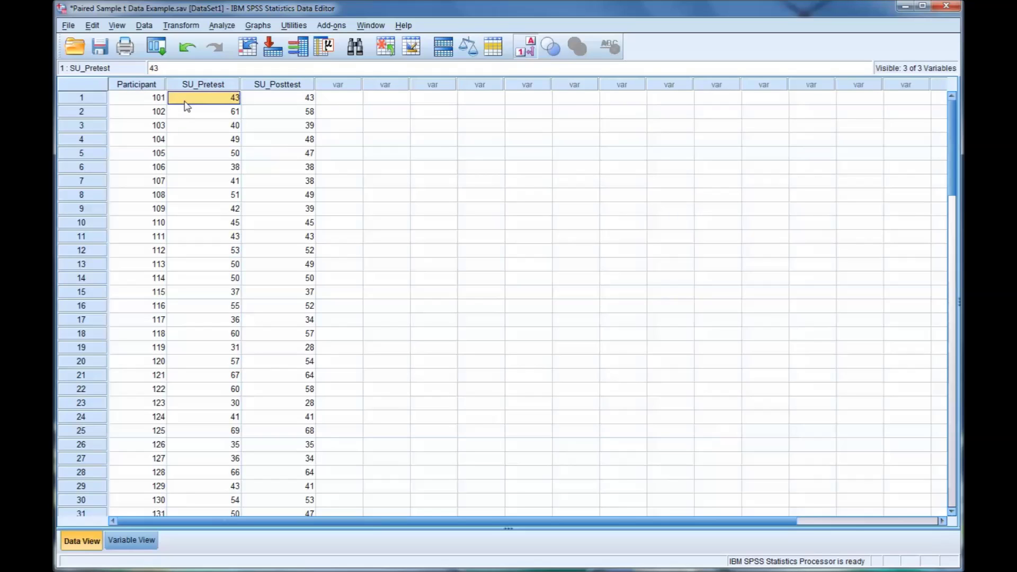
click(250, 105)
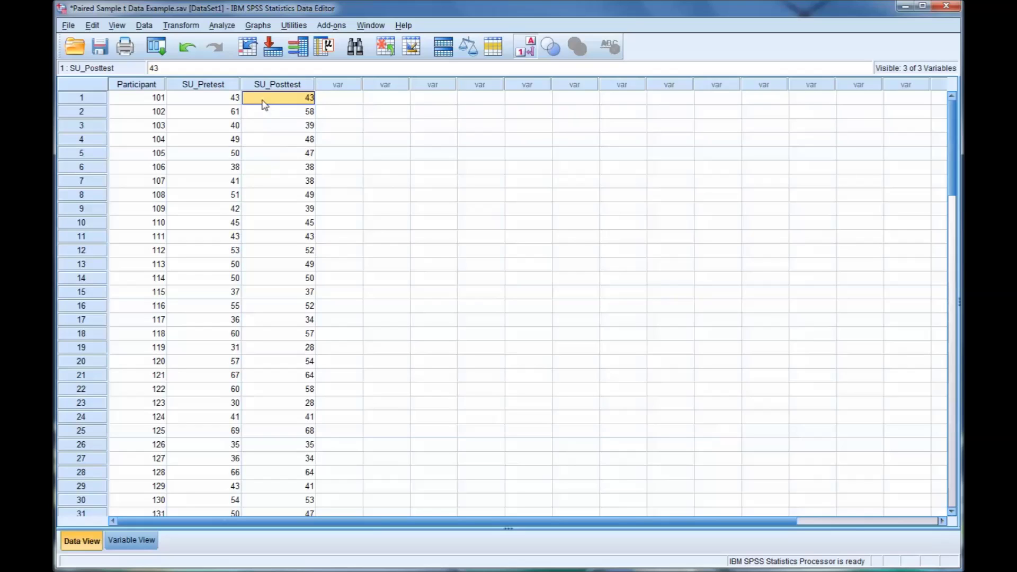
click(201, 84)
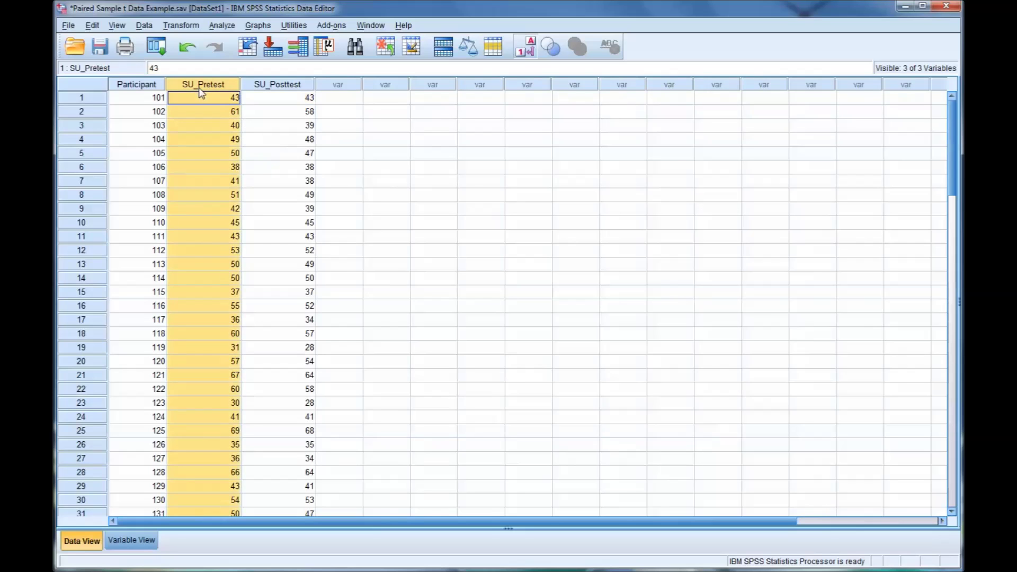
scroll(208, 141, down, 20)
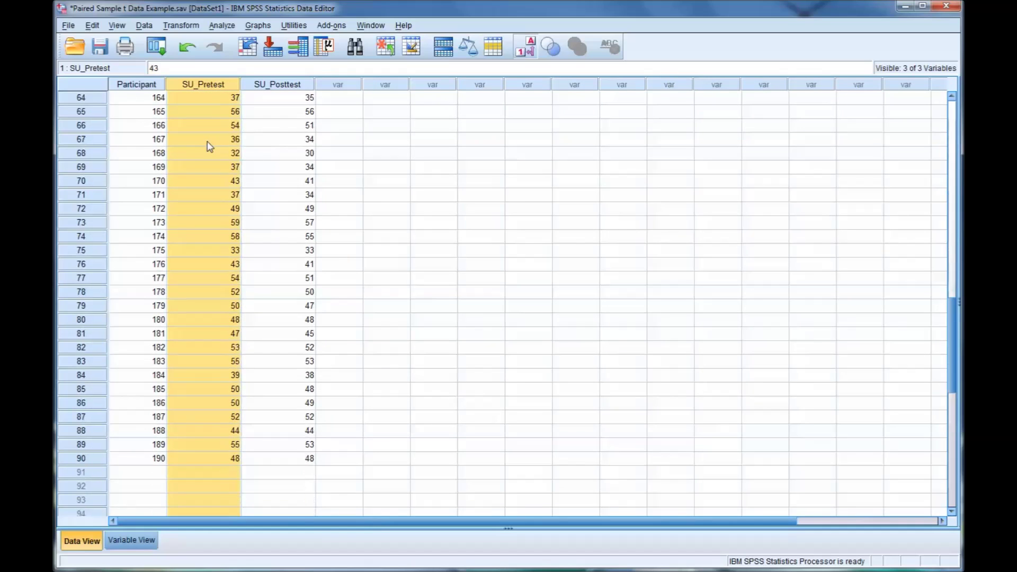
scroll(207, 141, up, 20)
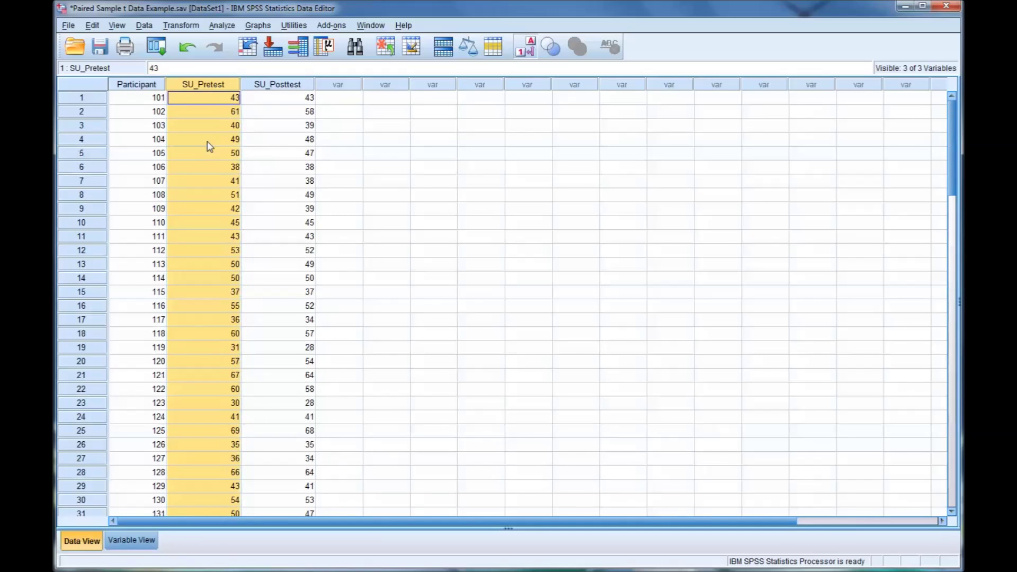
click(278, 86)
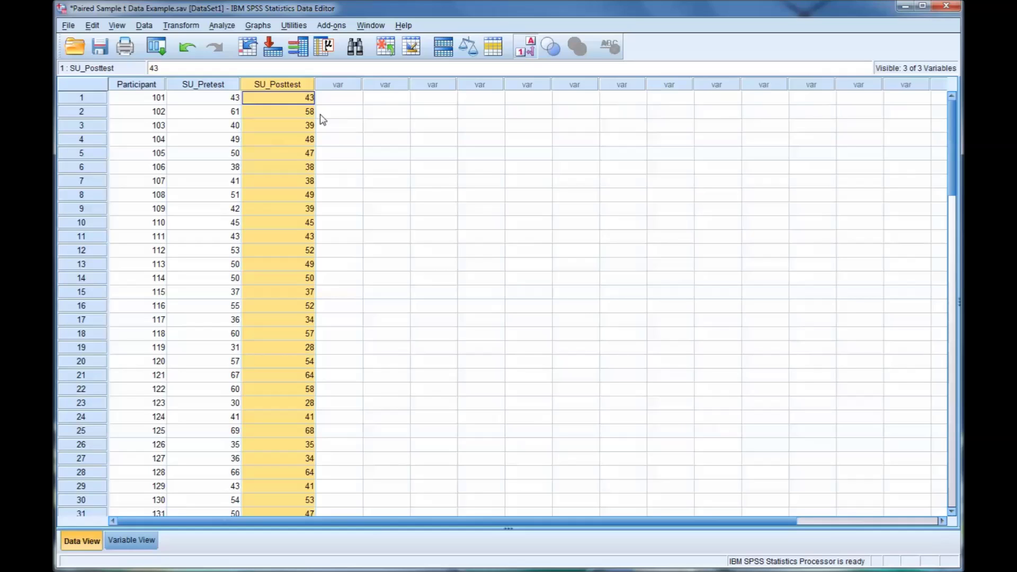
click(283, 99)
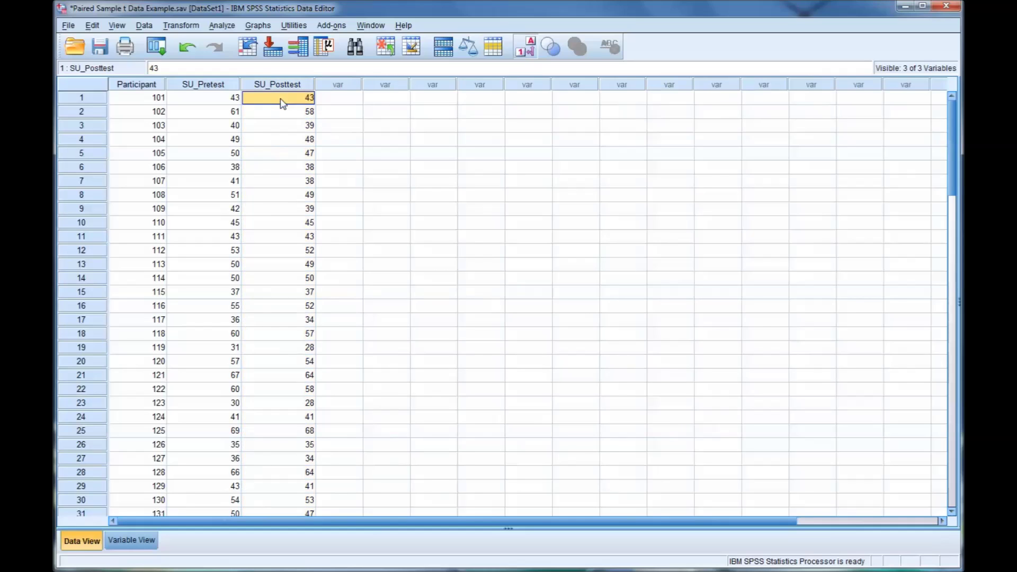
click(221, 26)
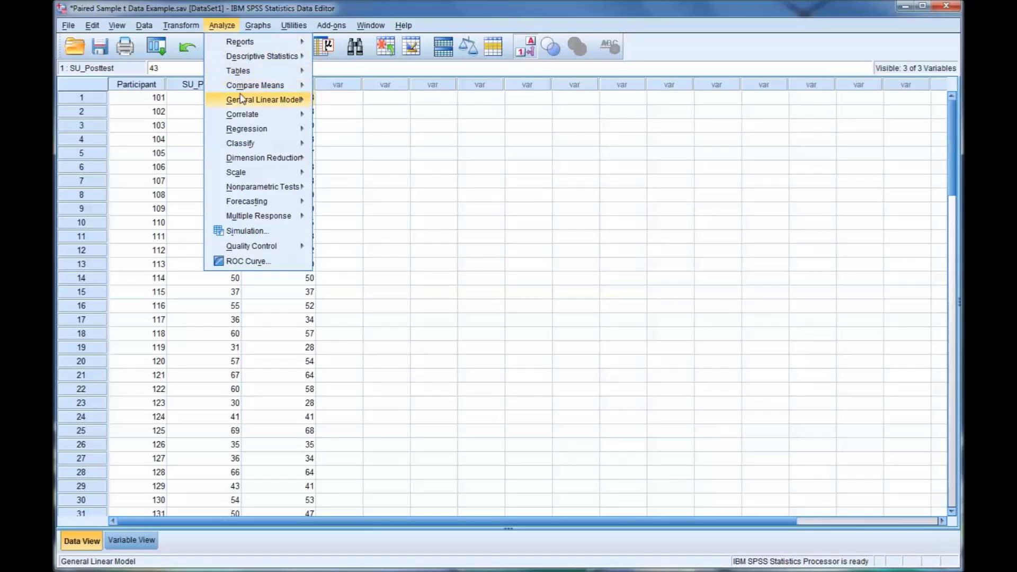
- Open the Paired-Samples T Test dialog and clear the existing Pretest/Posttest pair
mouse_move(241, 88)
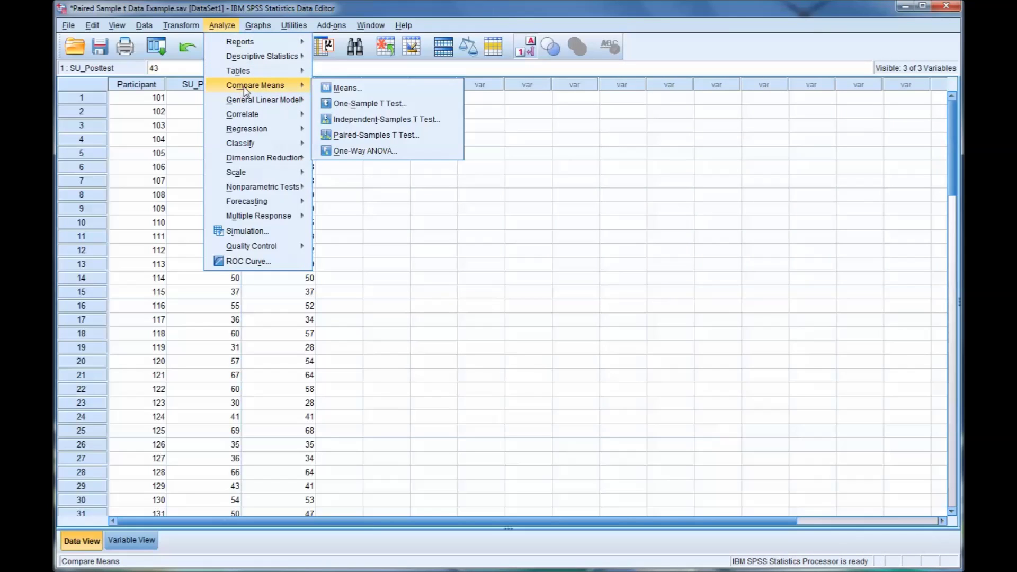
click(367, 137)
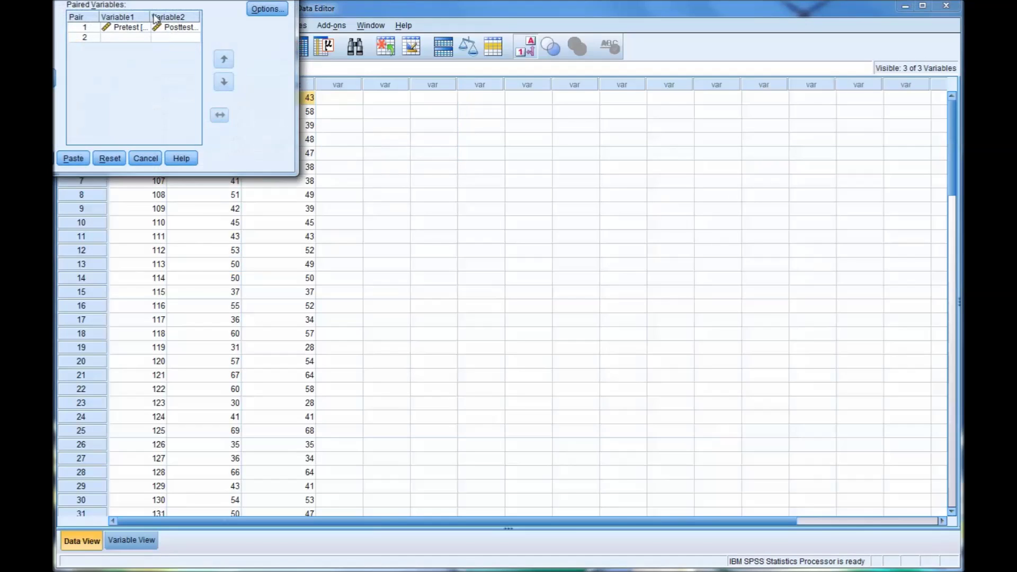
drag(93, 1, 495, 207)
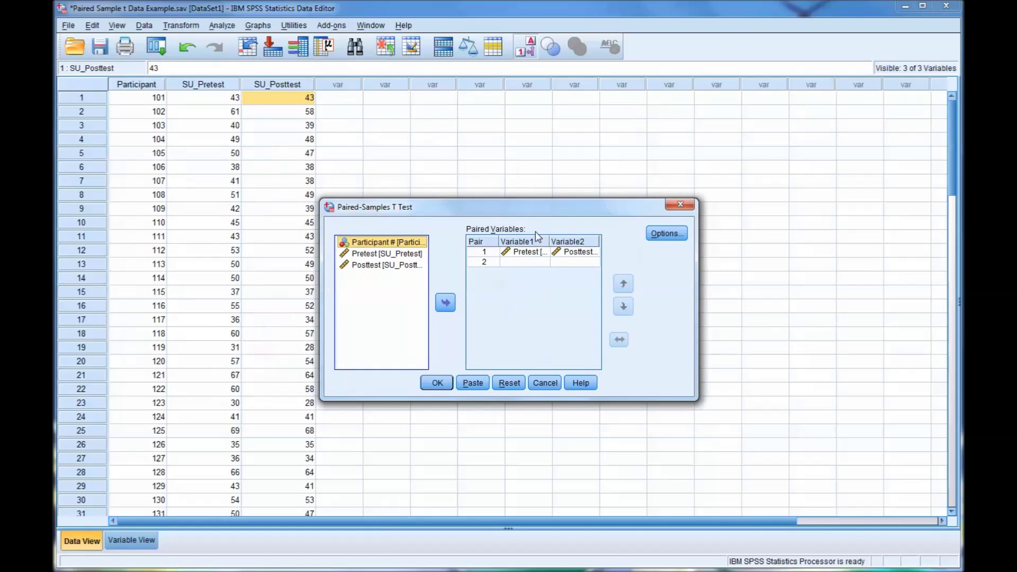
click(525, 253)
click(445, 302)
click(566, 252)
click(446, 303)
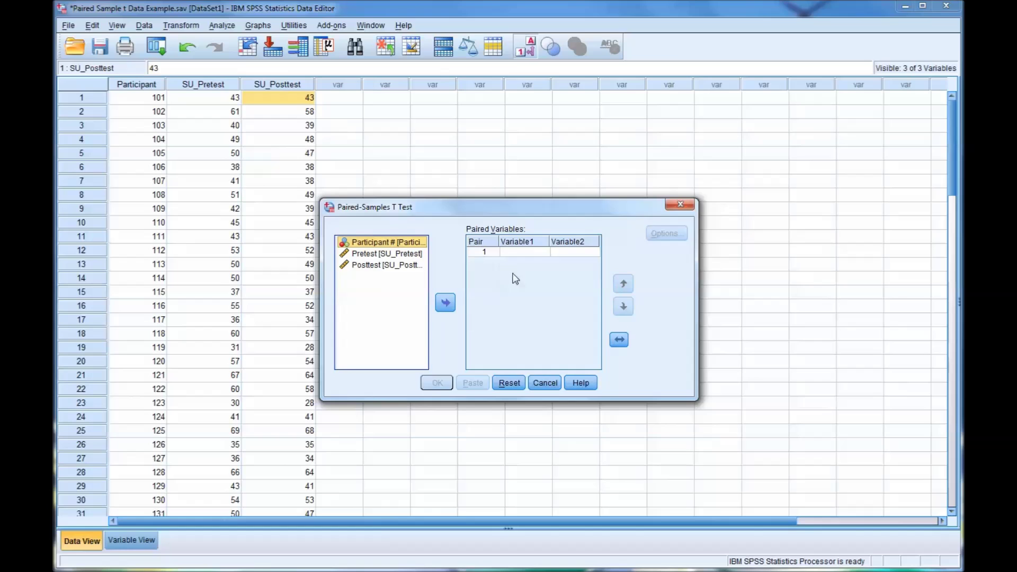
drag(517, 208, 546, 196)
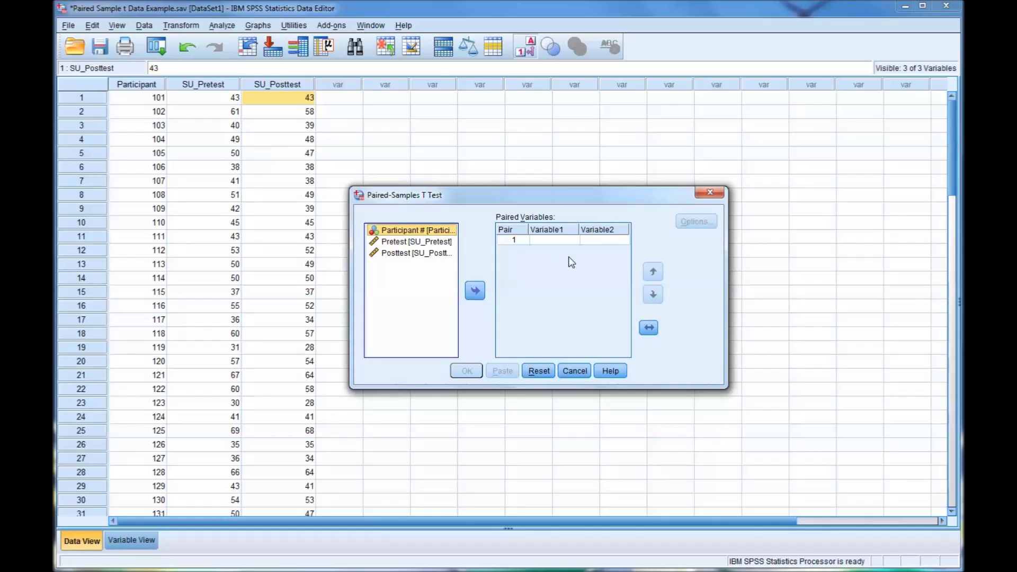
- Pair Pretest with Posttest, keep the 95% confidence interval, and run the test
click(401, 245)
click(475, 290)
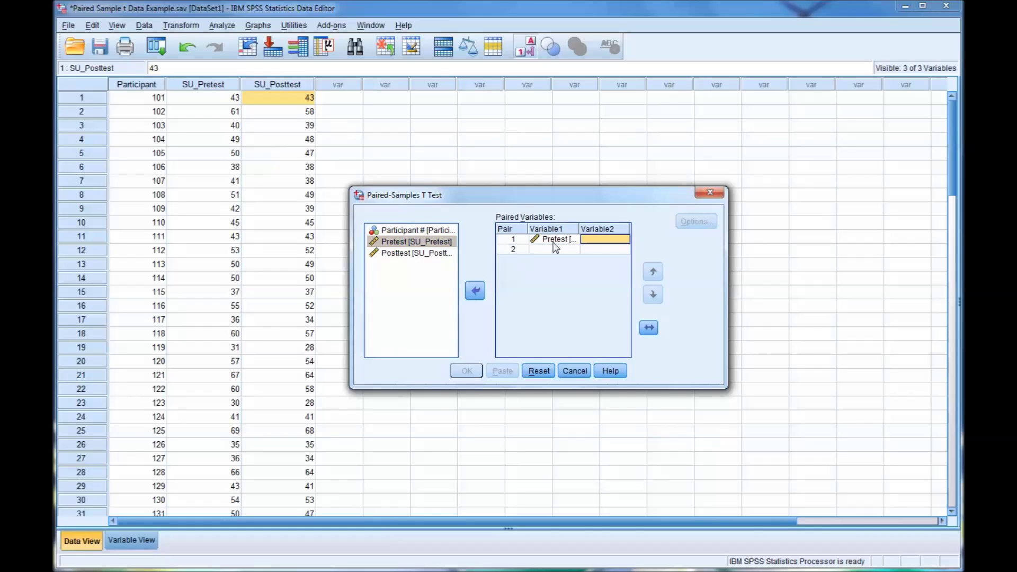
click(415, 253)
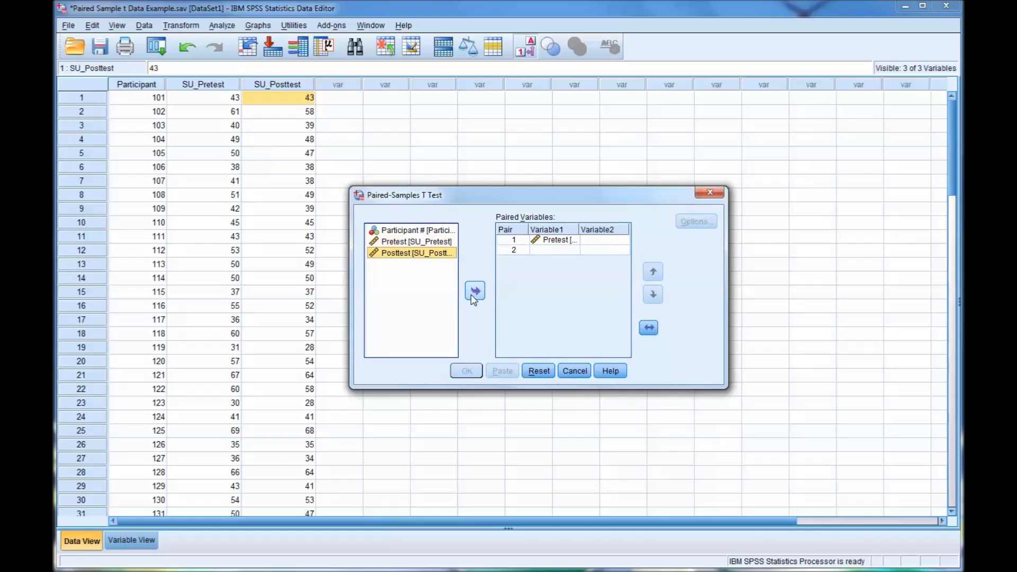
click(475, 291)
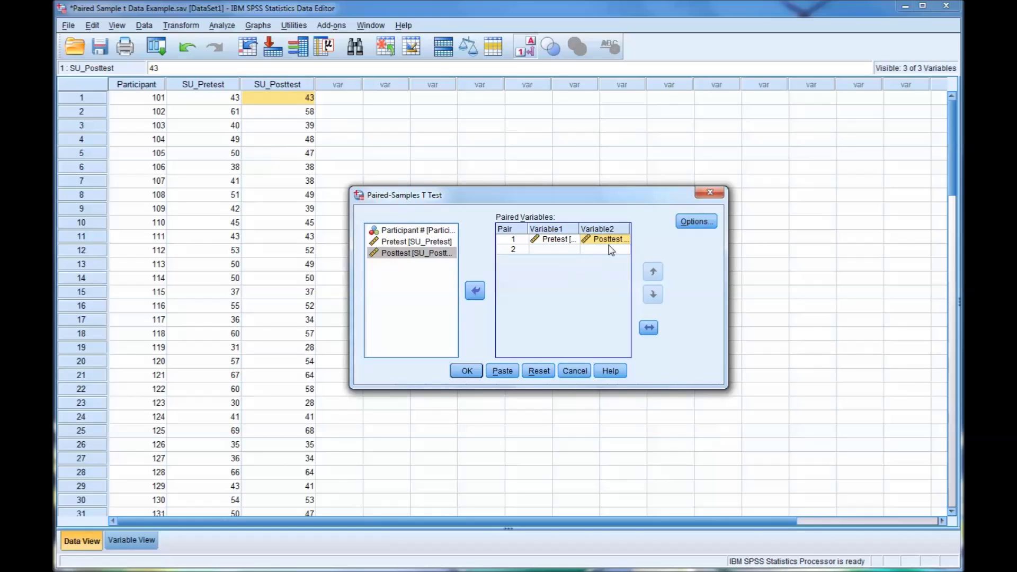
click(688, 223)
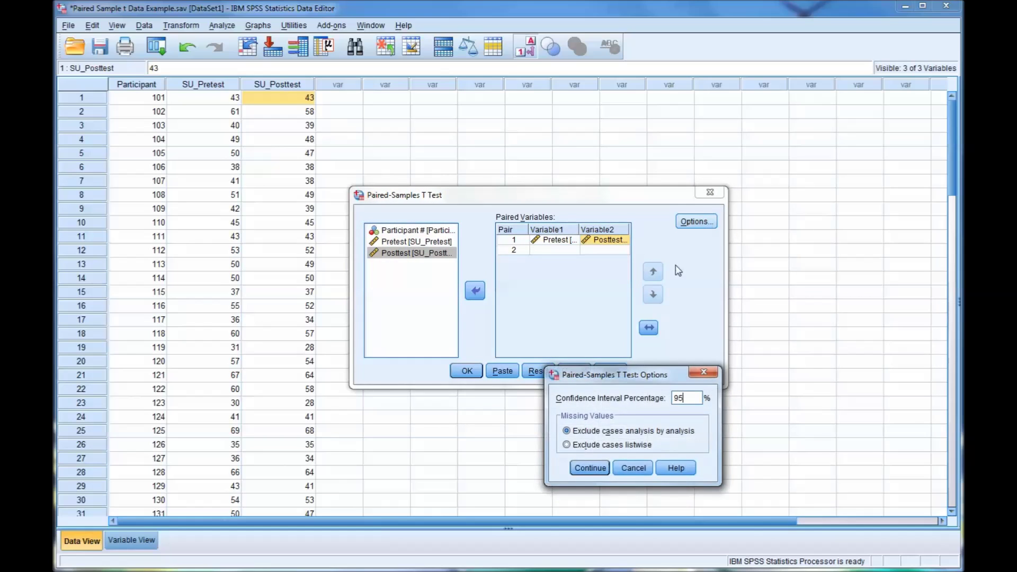
click(590, 469)
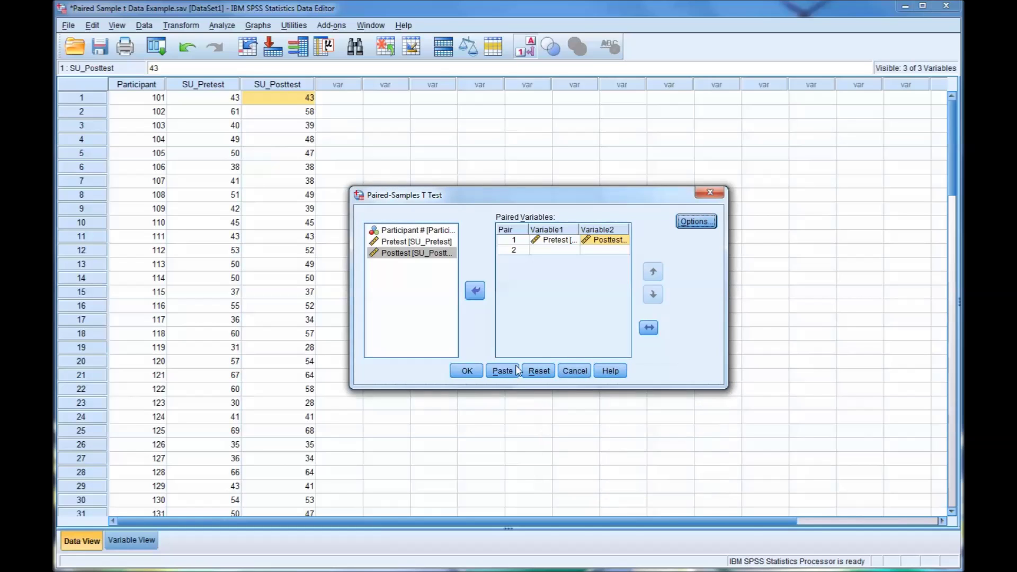
click(467, 371)
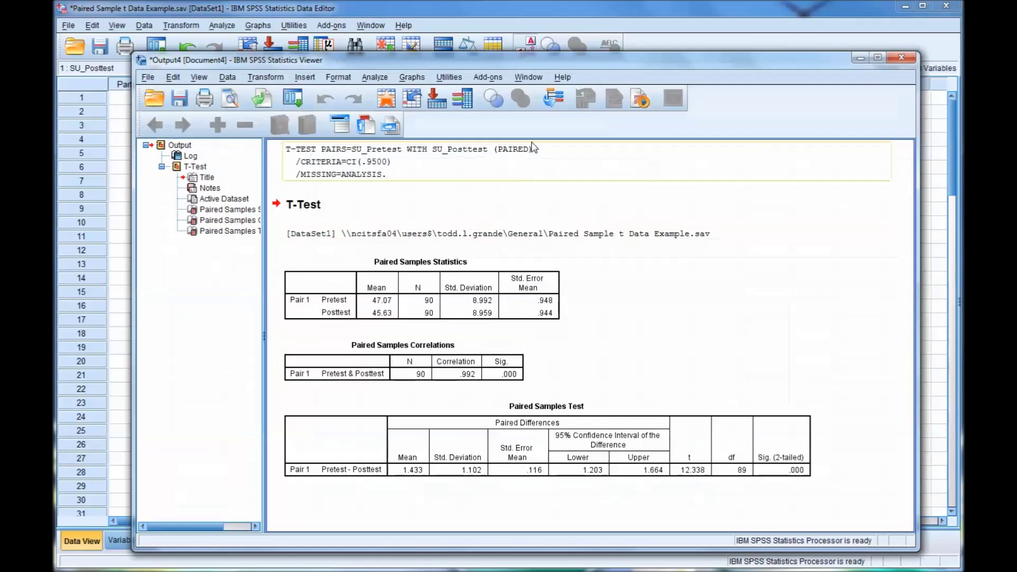
- Review the Paired Samples Test table (t = 12.338, df 89), then switch to the Excel Cohen's d calculator
drag(550, 62, 542, 44)
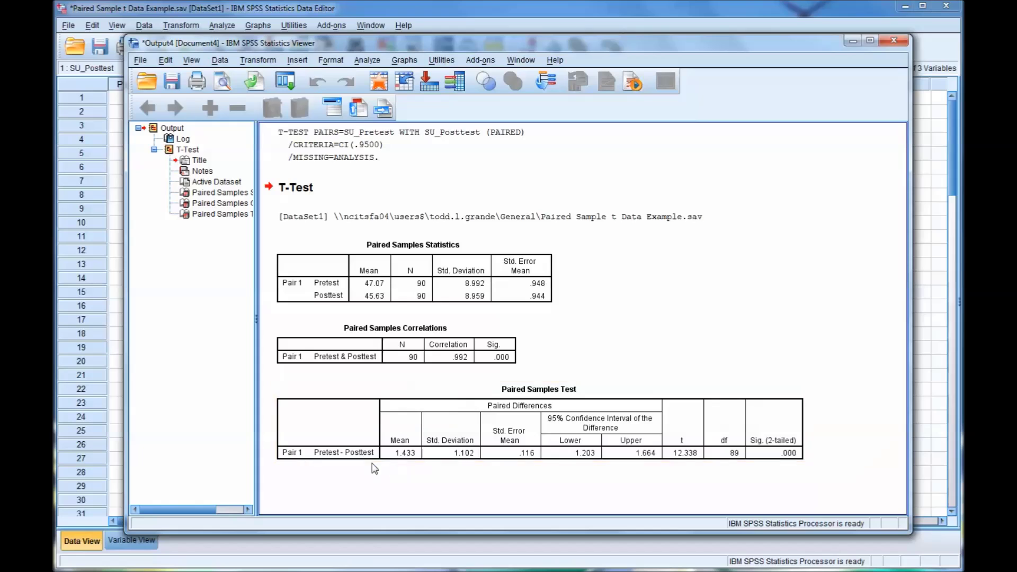
click(480, 423)
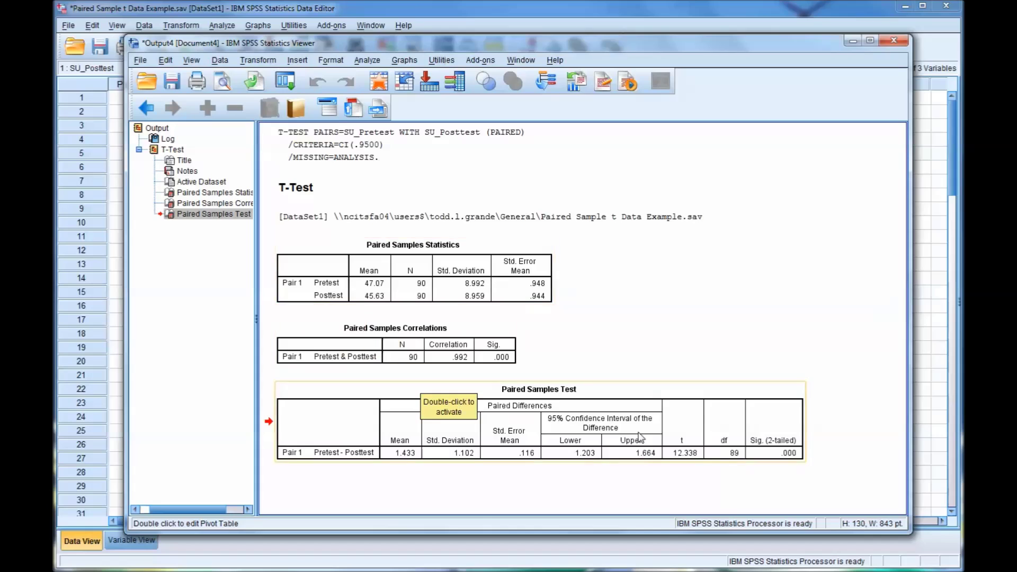
click(780, 477)
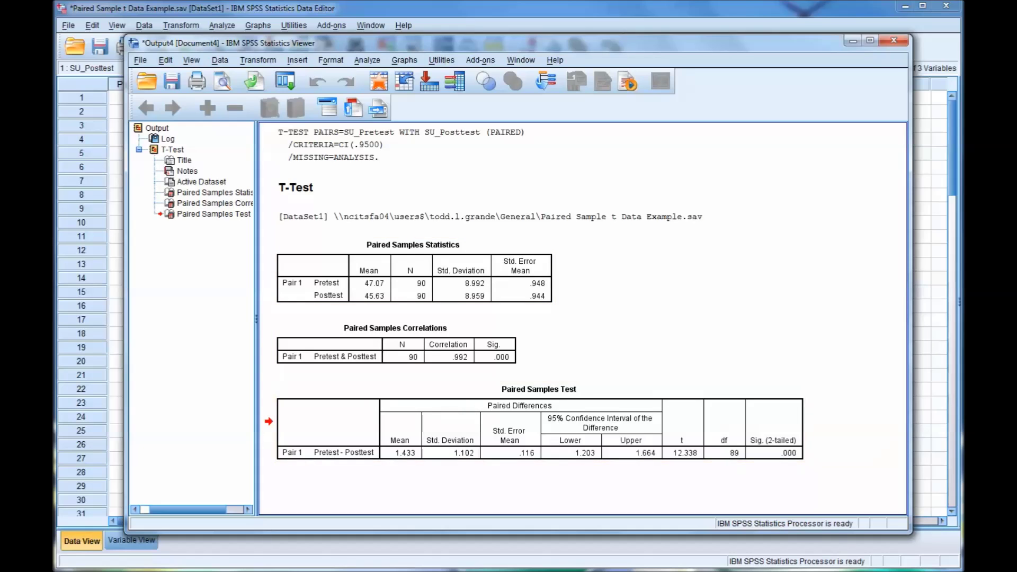
click(210, 566)
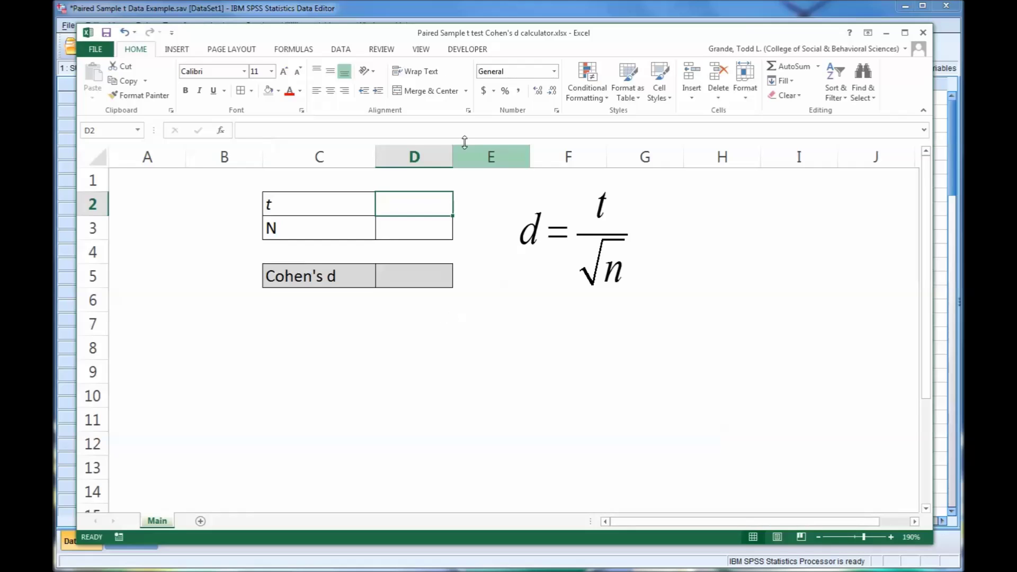
drag(414, 35, 415, 35)
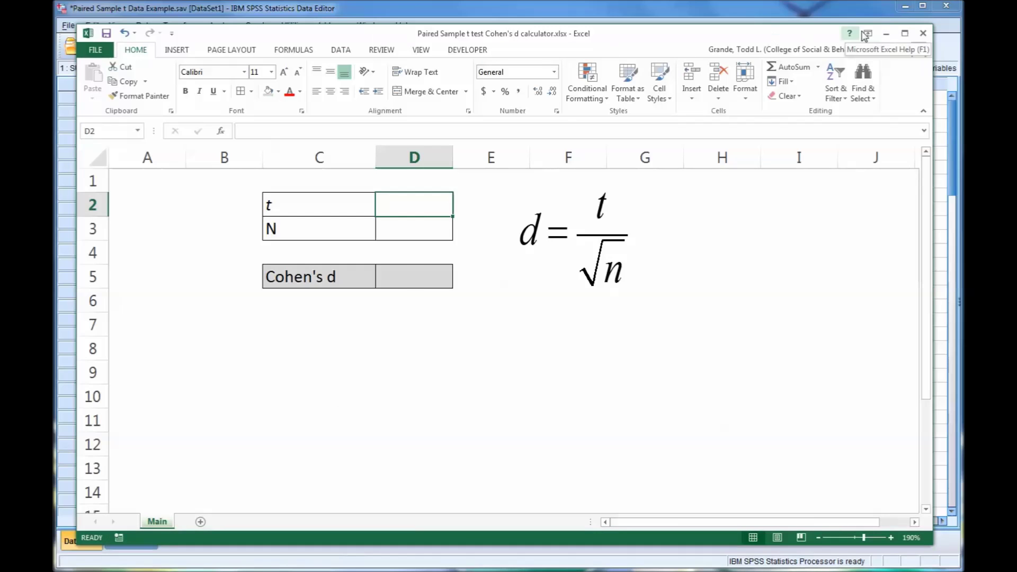
click(885, 33)
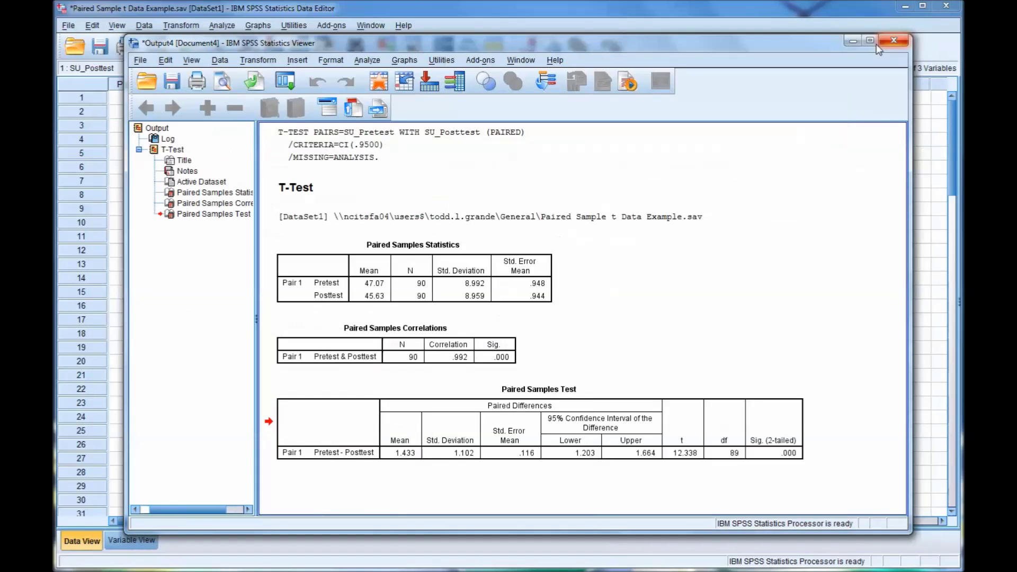
click(680, 459)
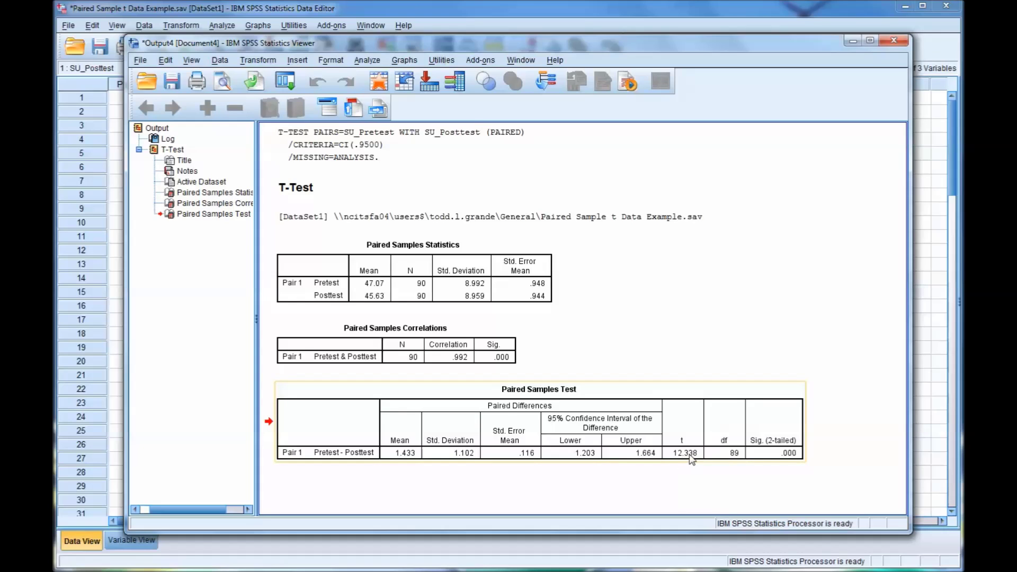
click(609, 490)
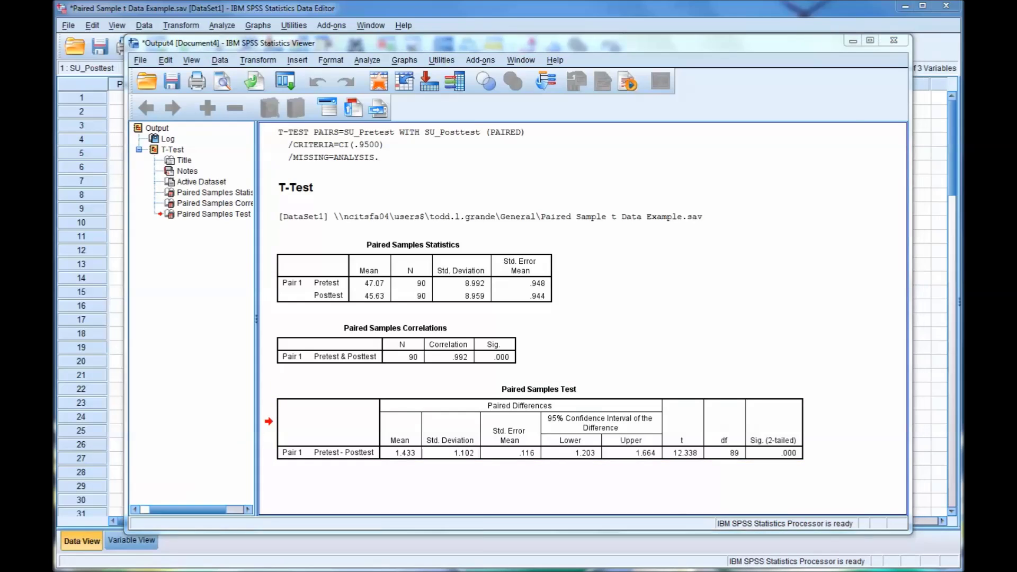
key(alt+Tab)
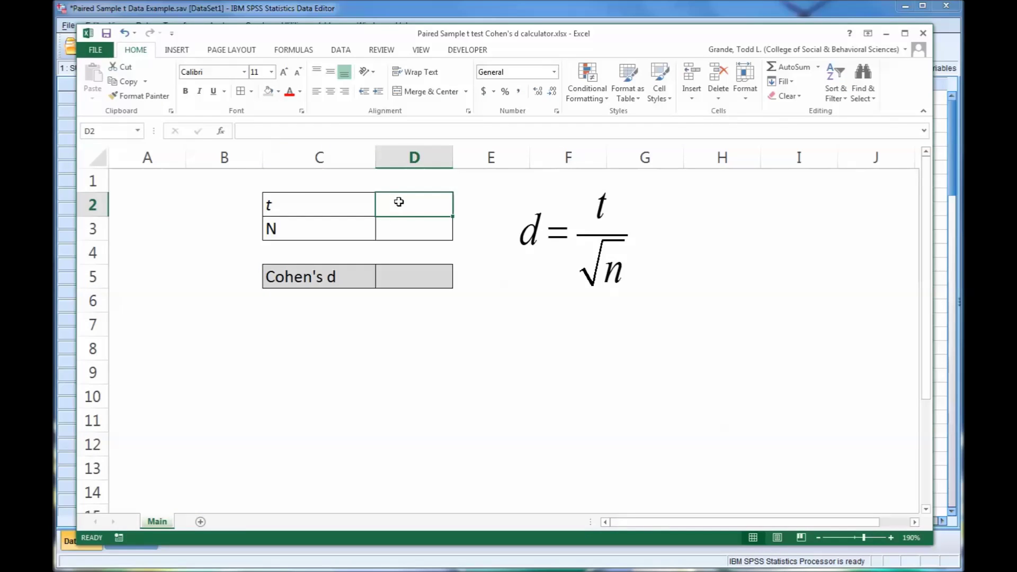
- Enter t = 12.338 in D2 and N = 90 in D3, then minimize Excel
text(12.338)
key(Return)
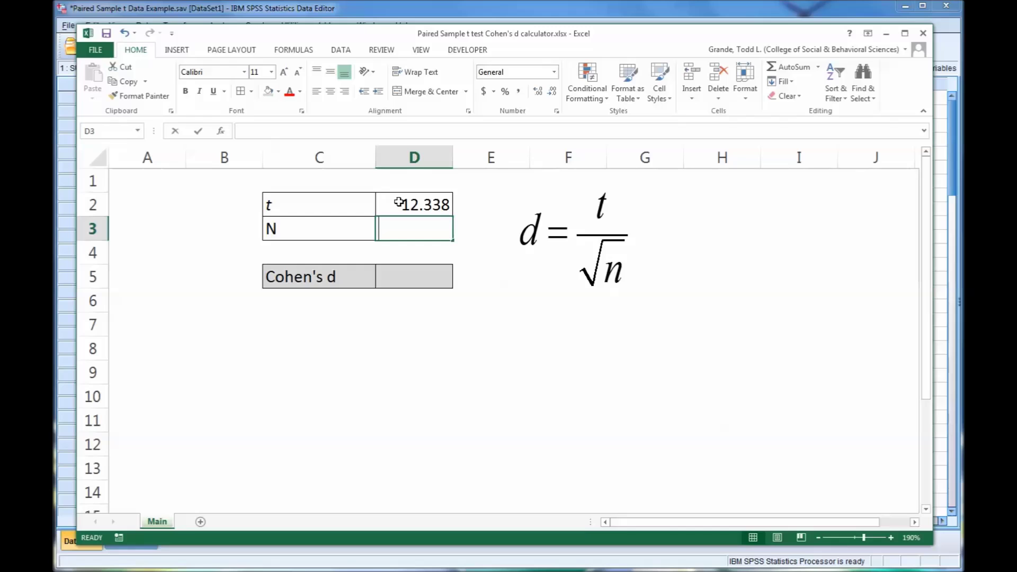
text(90)
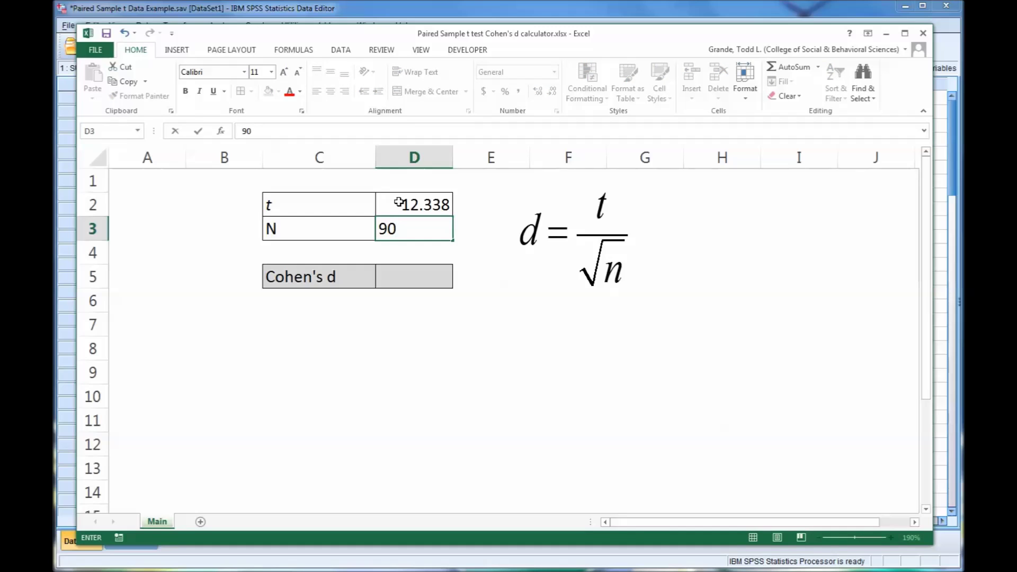
key(Return)
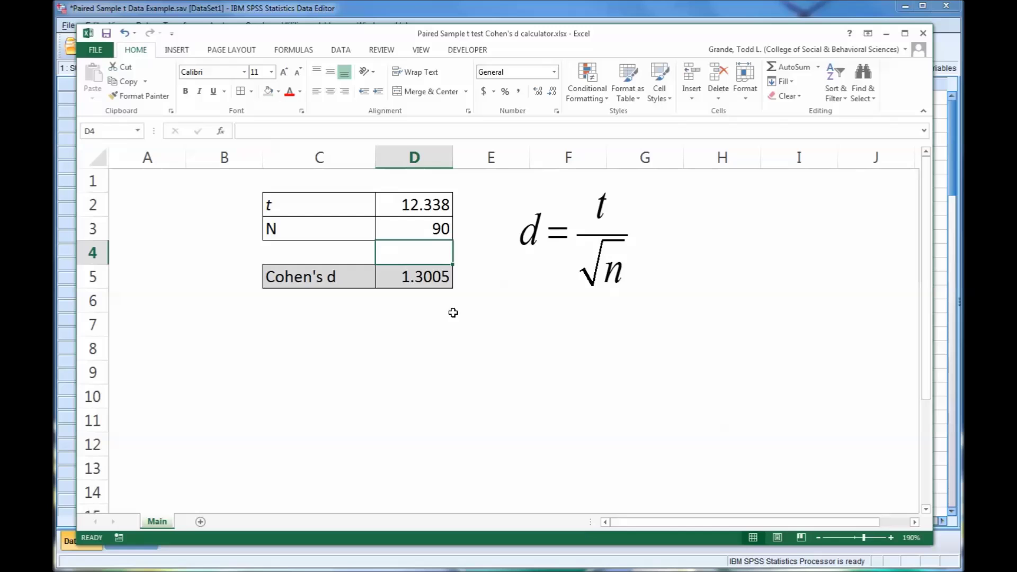
click(885, 38)
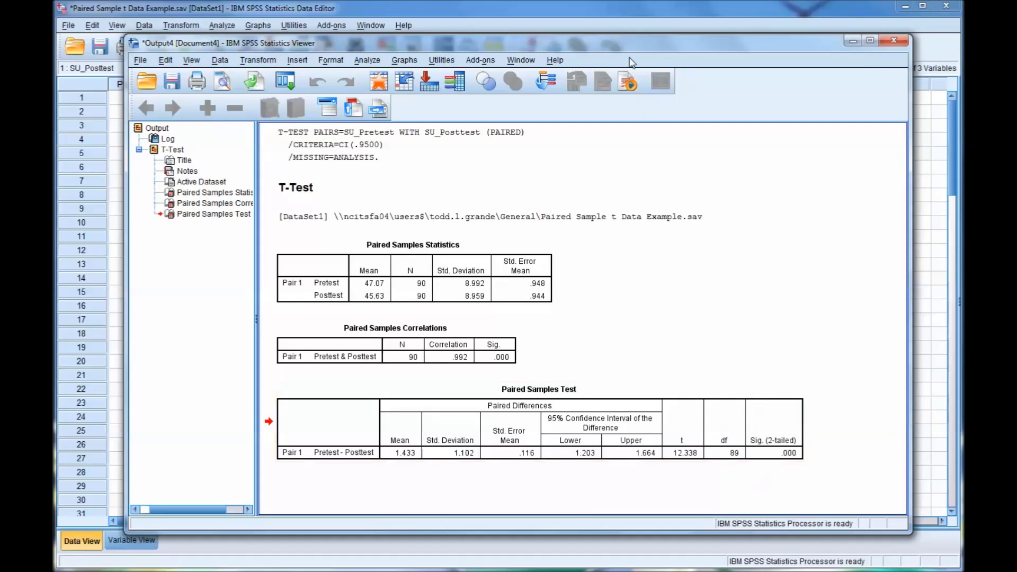
- Nudge the SPSS output window up slightly
drag(596, 46, 596, 39)
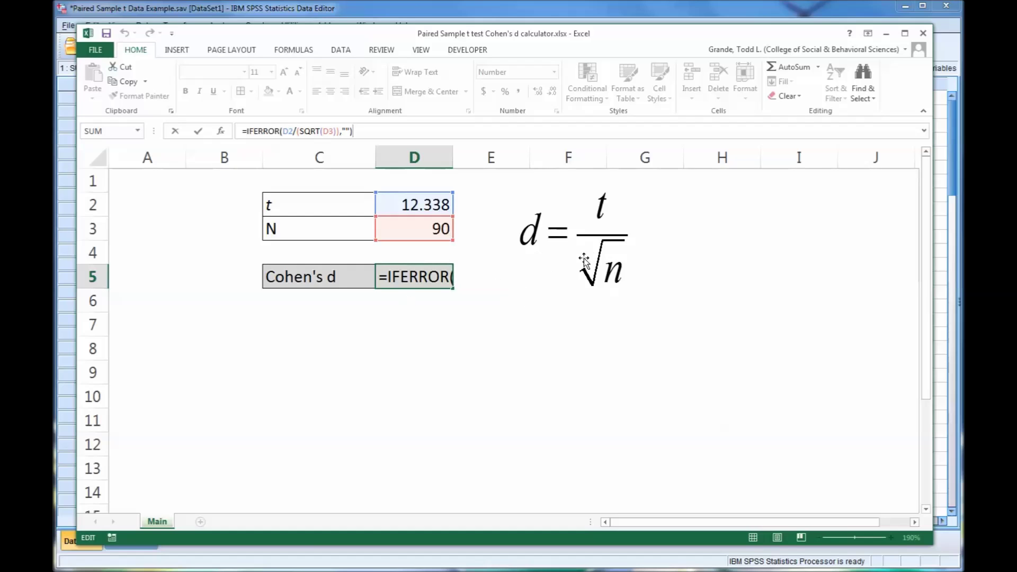
click(394, 328)
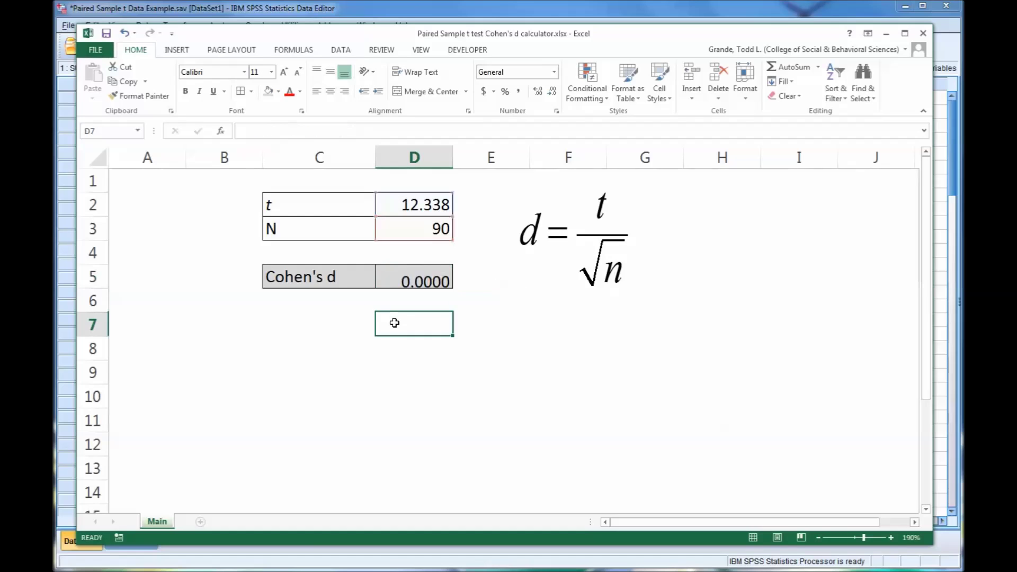
click(411, 281)
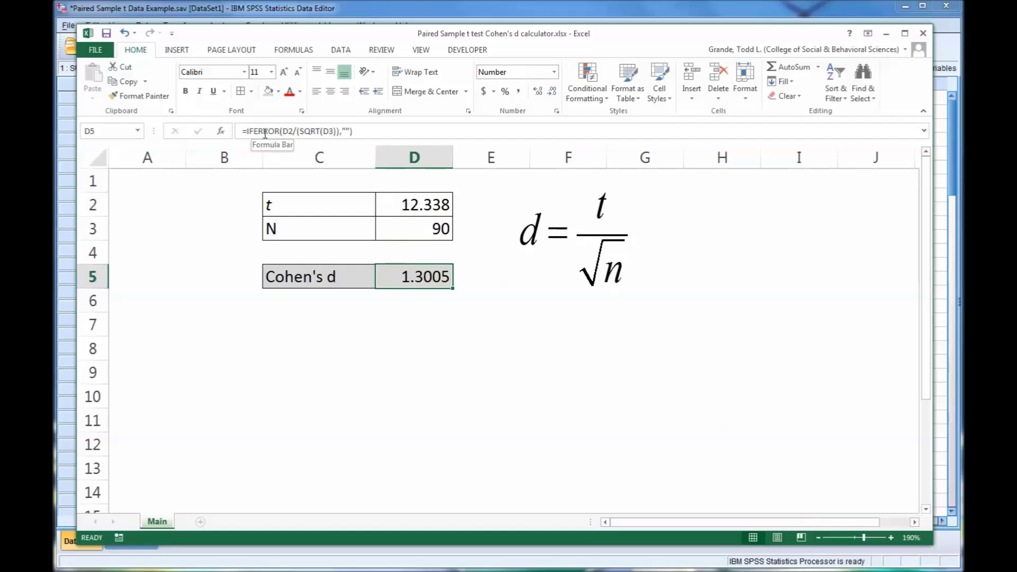
click(374, 131)
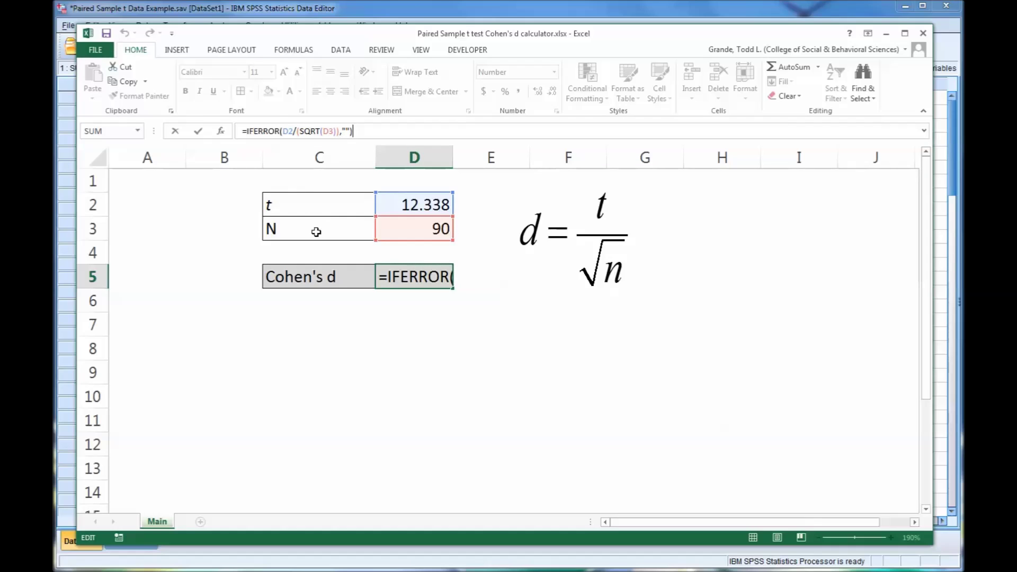
click(419, 314)
click(400, 285)
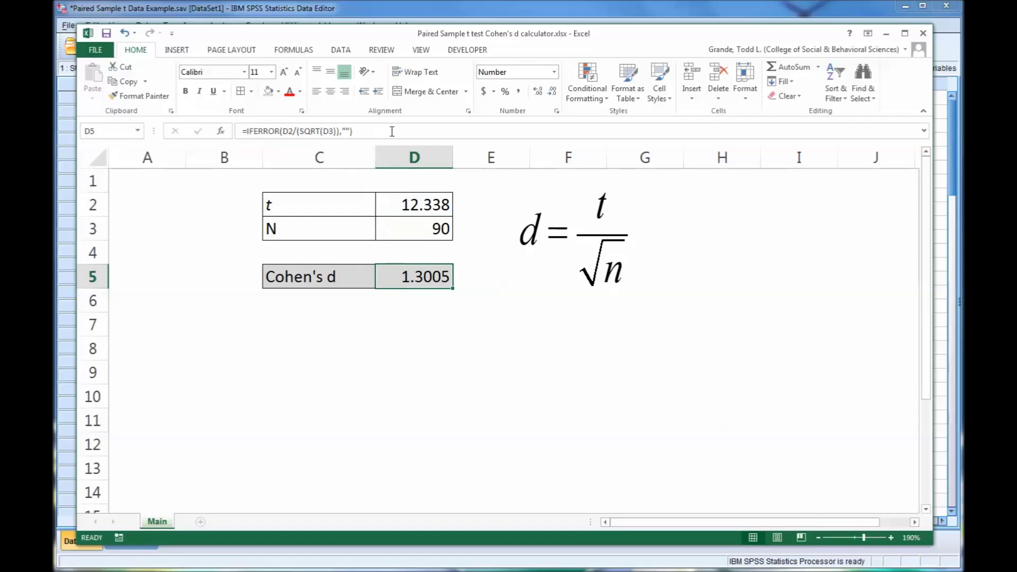
- Minimize the Excel calculator to show the SPSS t-test output again
click(886, 34)
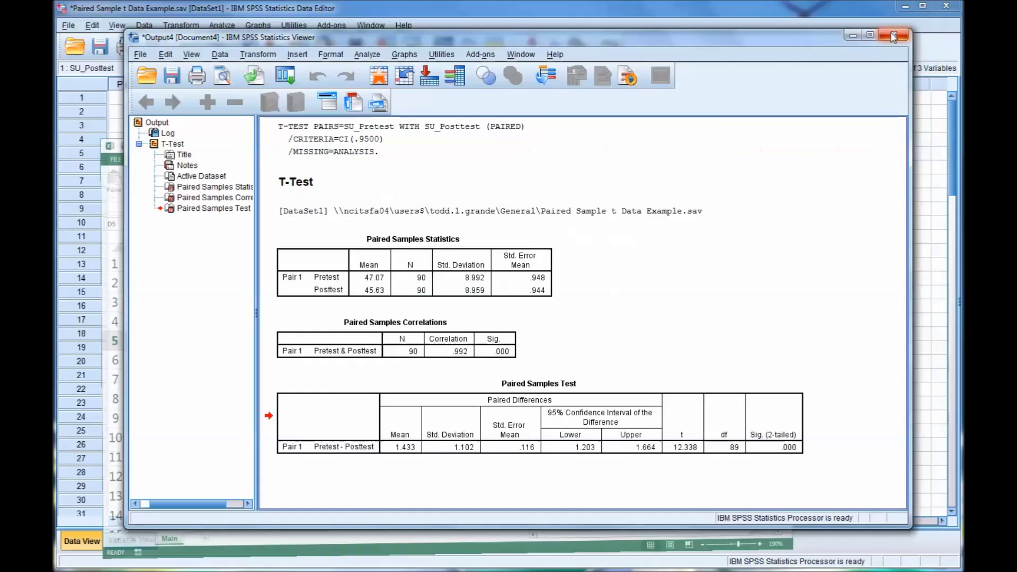